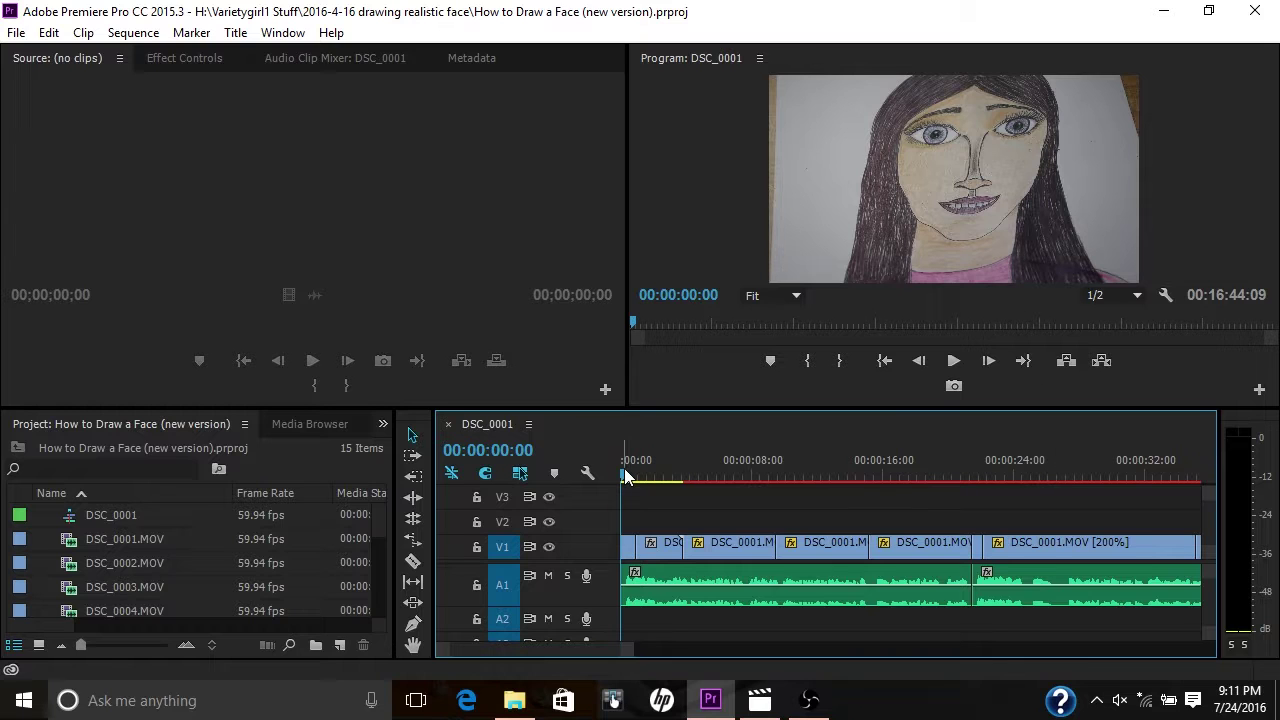
# - Mark In at 00:00:04:49 and Out at 00:00:07:38 on DSC_0001, then check the 00:00:02:50 range
pyautogui.moveTo(624, 472); pyautogui.dragTo(703, 470)
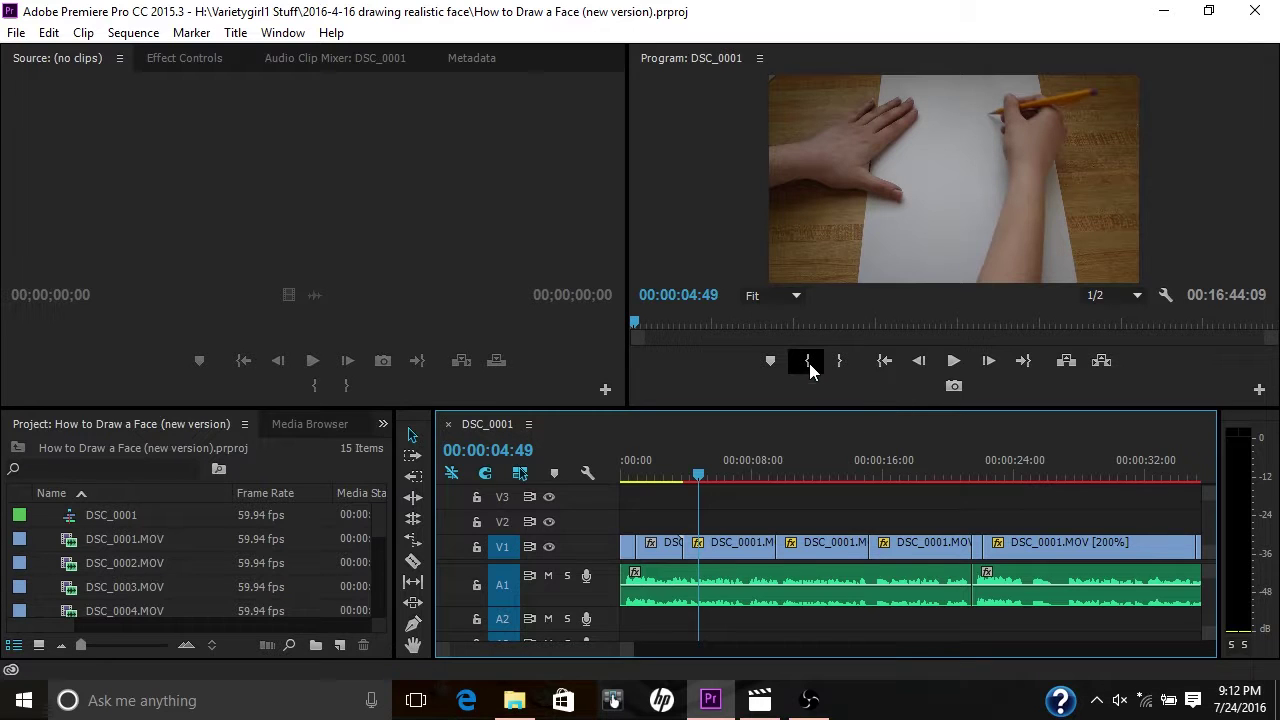
pyautogui.click(809, 363)
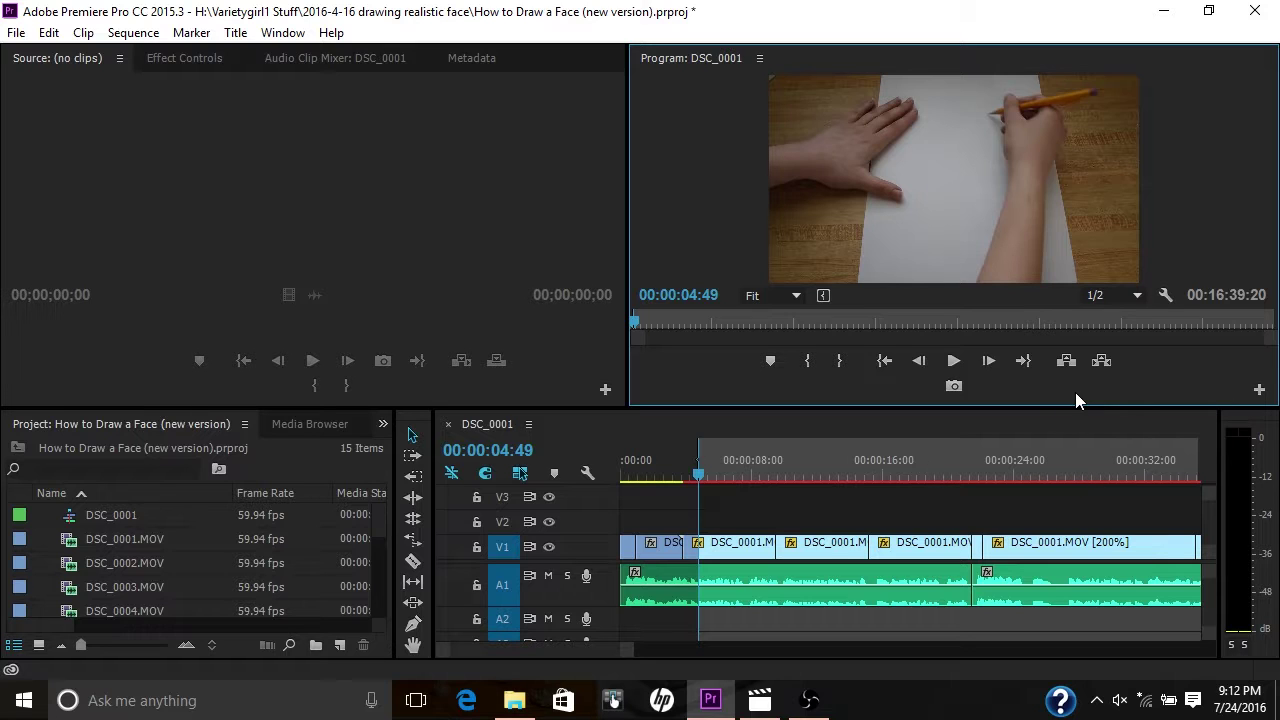
pyautogui.moveTo(697, 477); pyautogui.dragTo(746, 478)
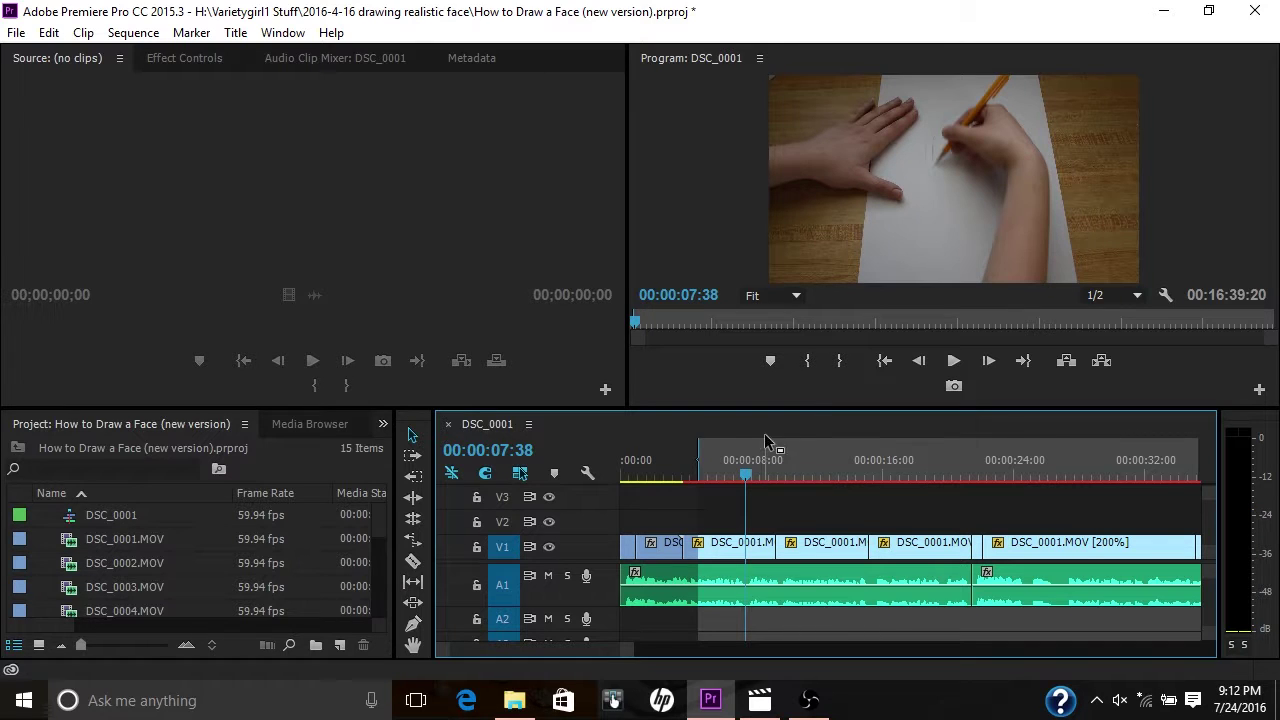
pyautogui.click(841, 361)
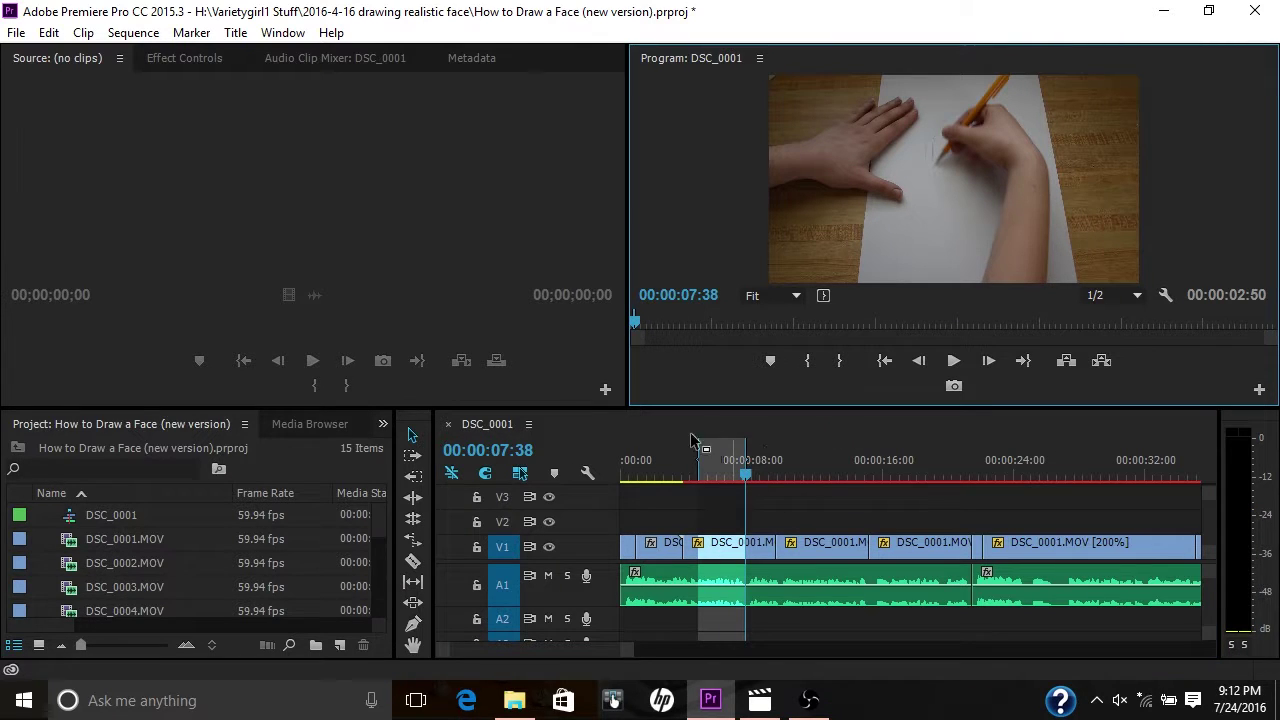
pyautogui.moveTo(1271, 334); pyautogui.dragTo(1018, 372)
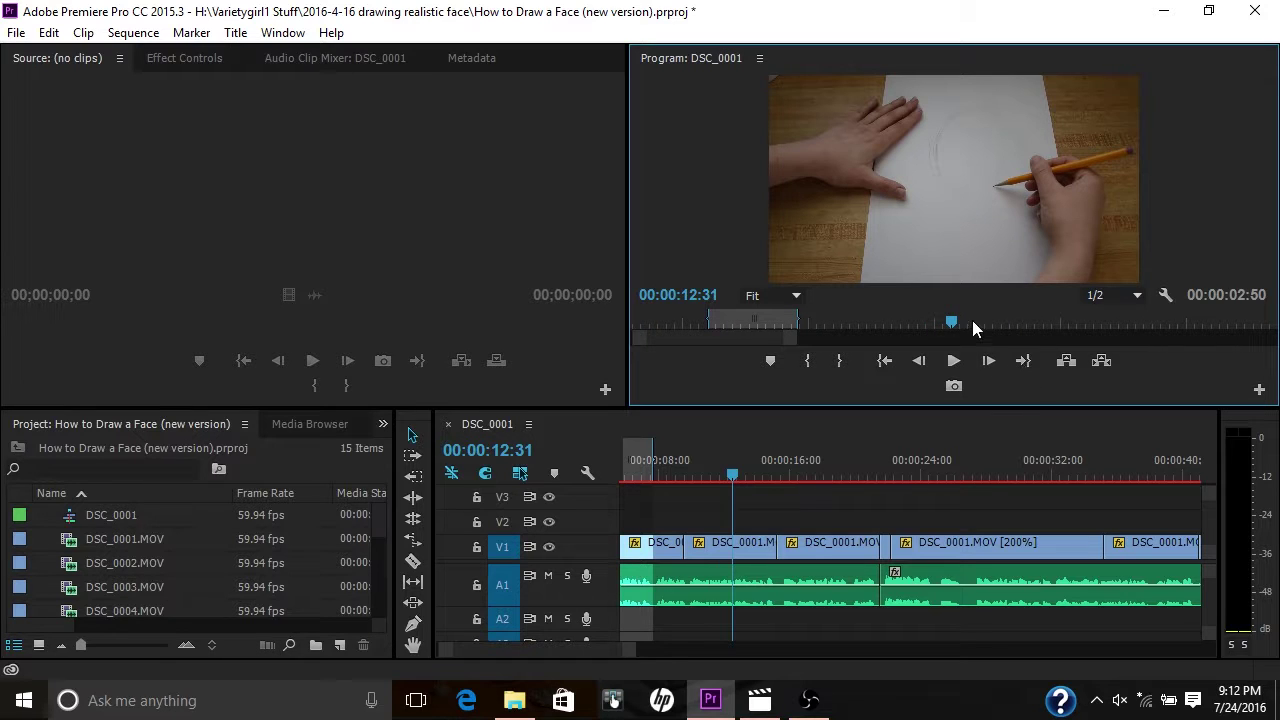
pyautogui.moveTo(972, 323); pyautogui.dragTo(712, 321)
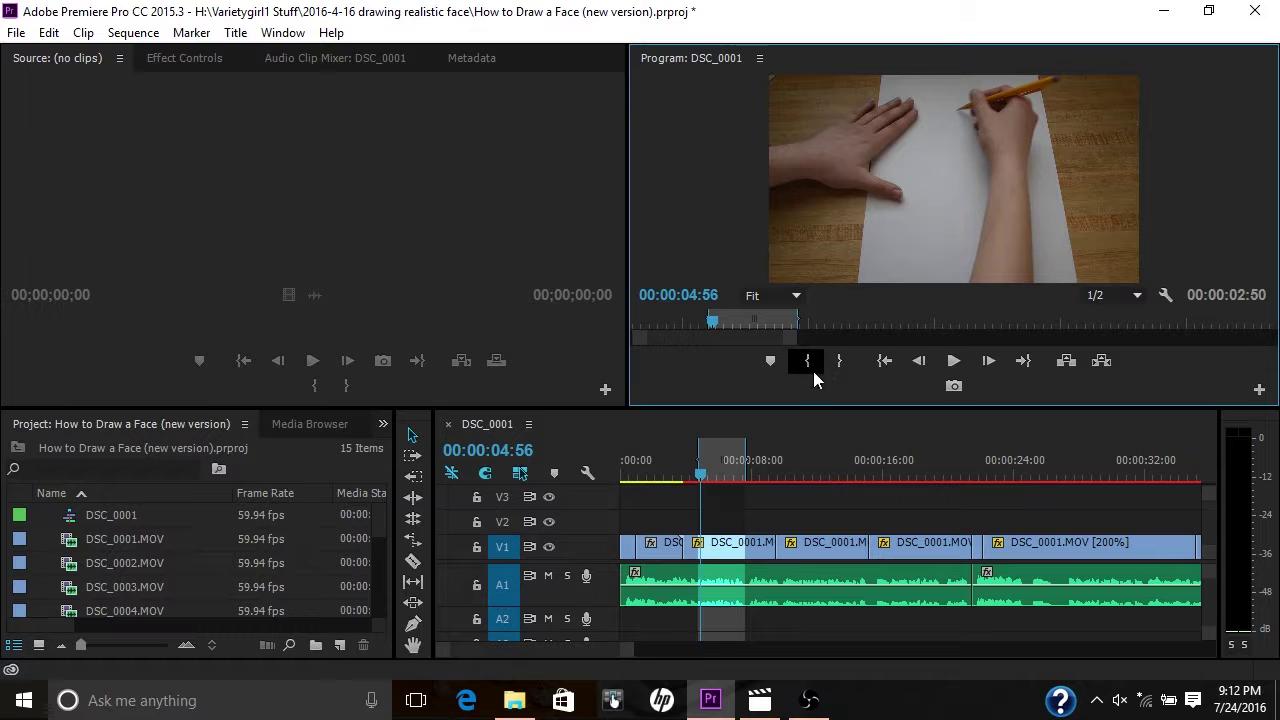
pyautogui.click(1259, 390)
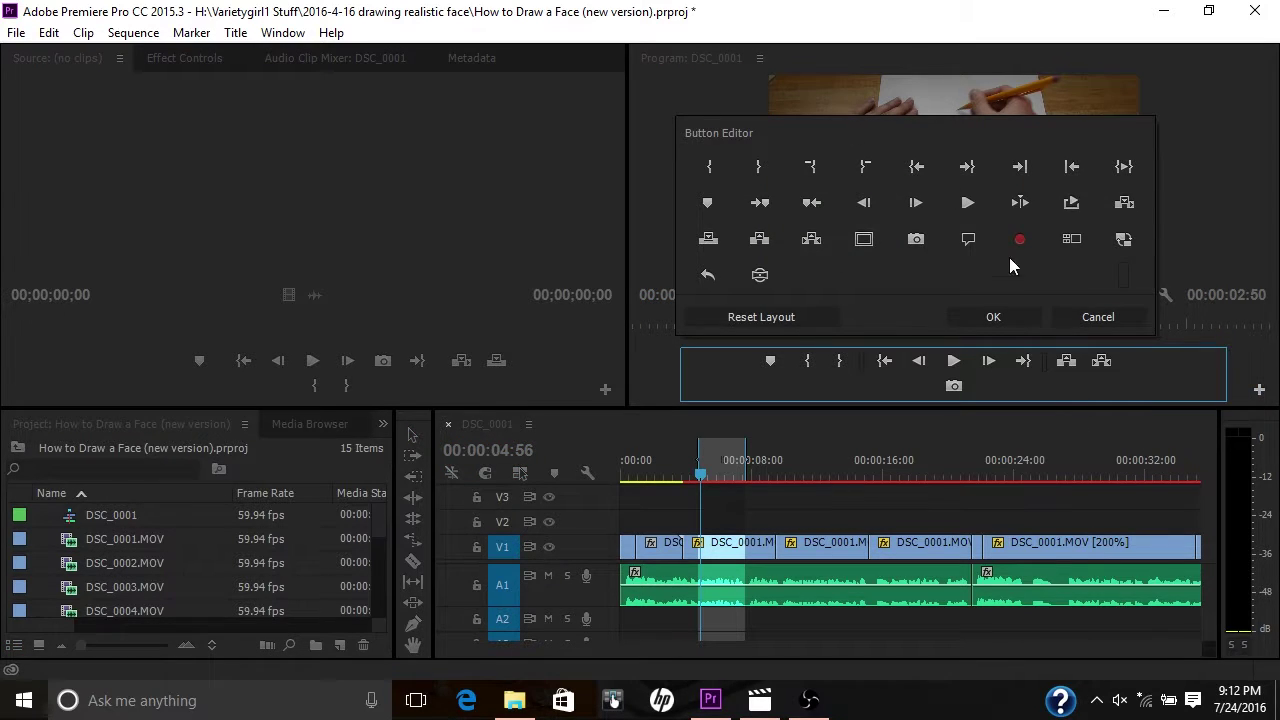
pyautogui.moveTo(705, 163); pyautogui.dragTo(735, 165)
pyautogui.click(1246, 376)
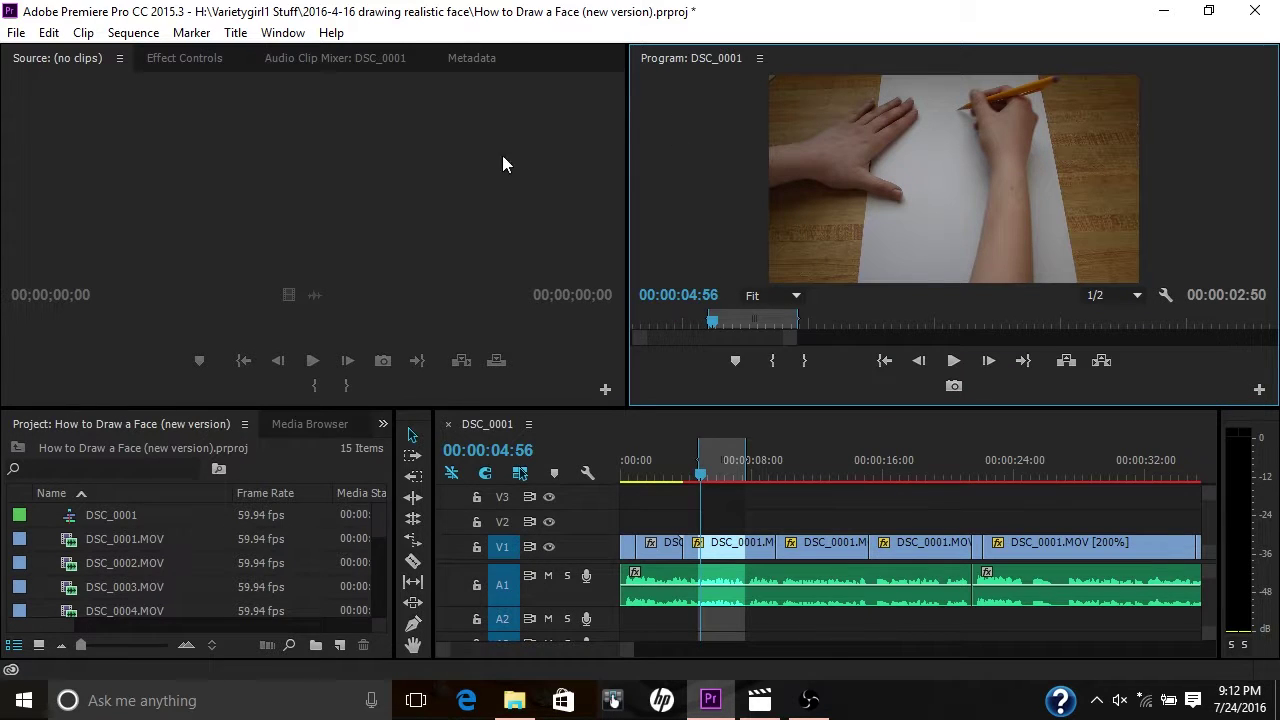
pyautogui.click(16, 32)
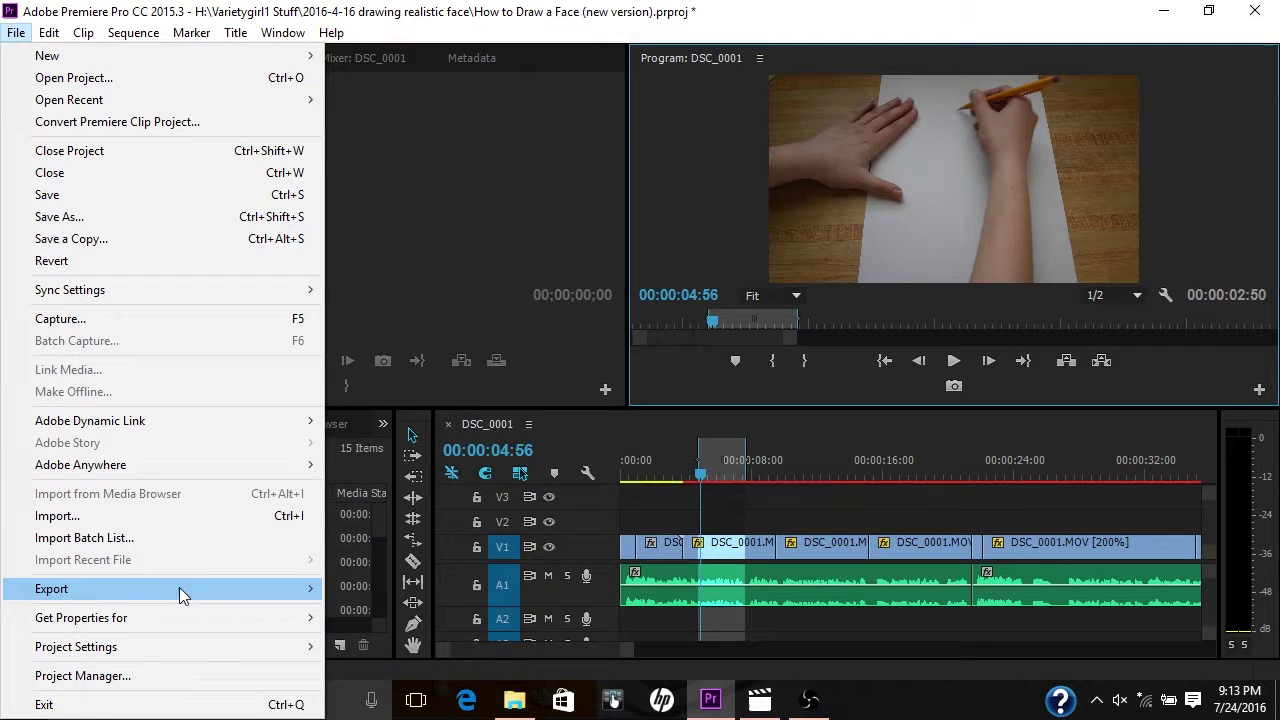
pyautogui.moveTo(194, 592)
pyautogui.click(420, 346)
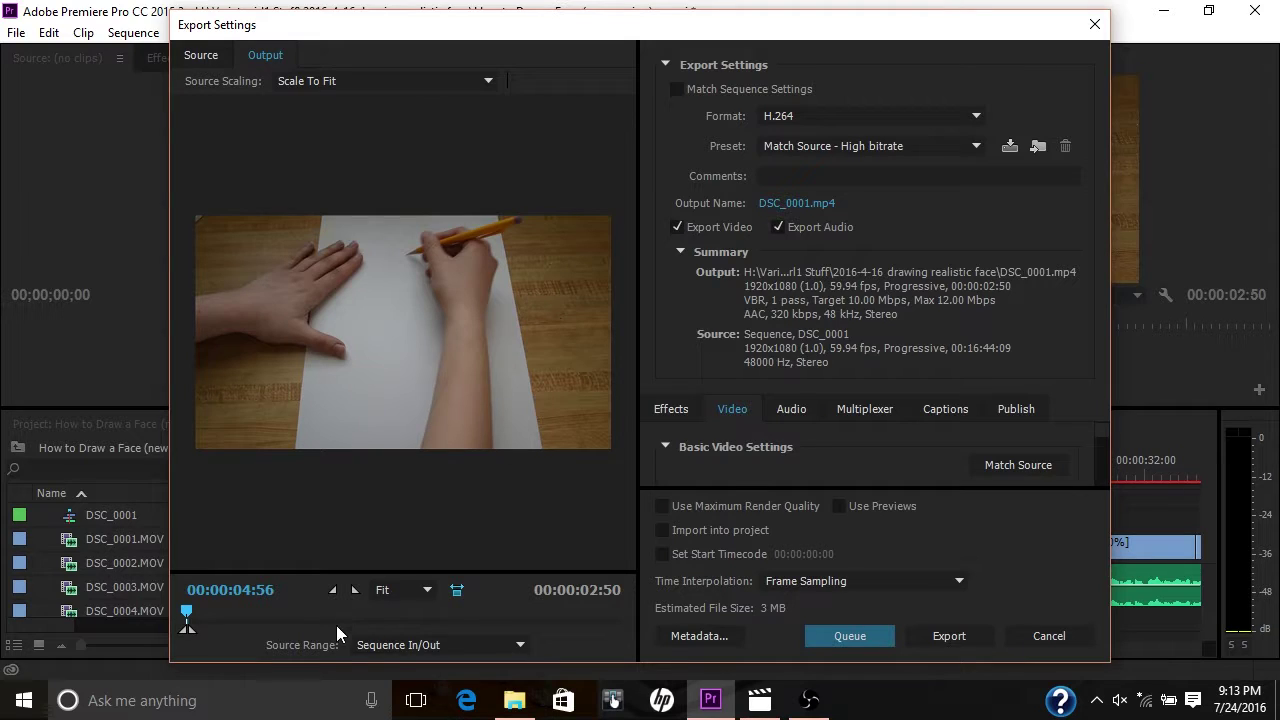
pyautogui.click(391, 640)
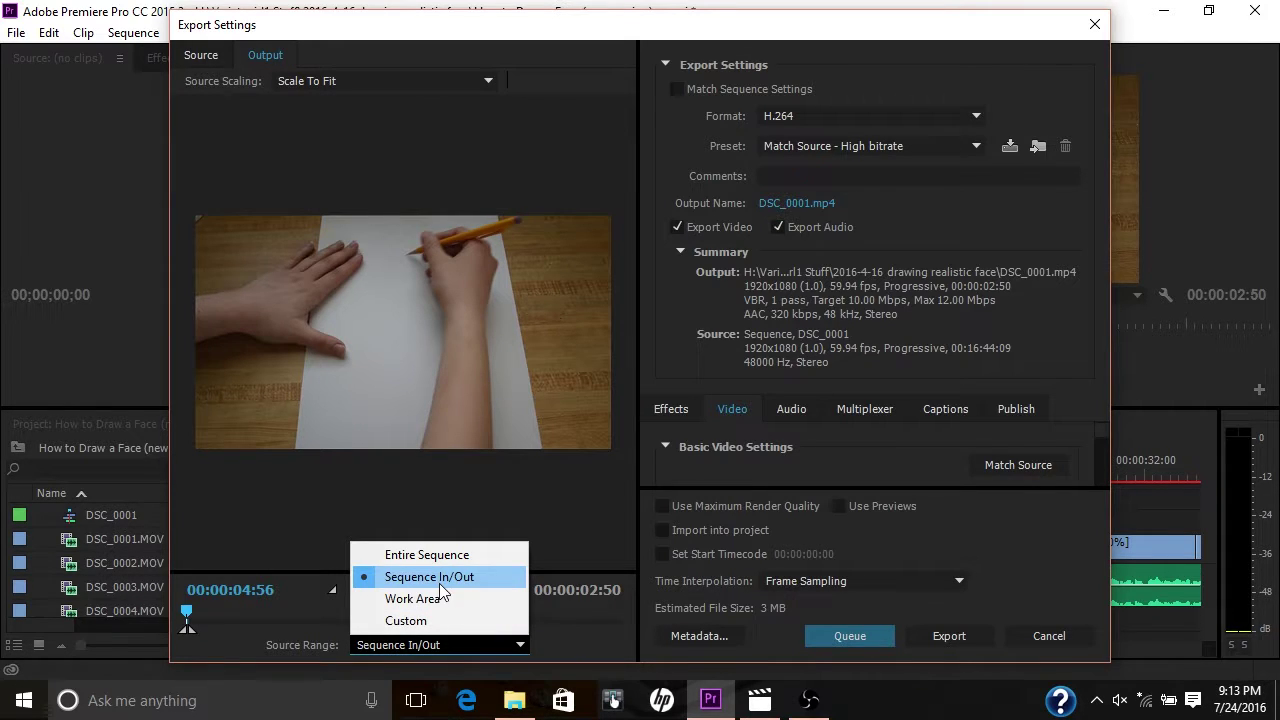
pyautogui.click(600, 650)
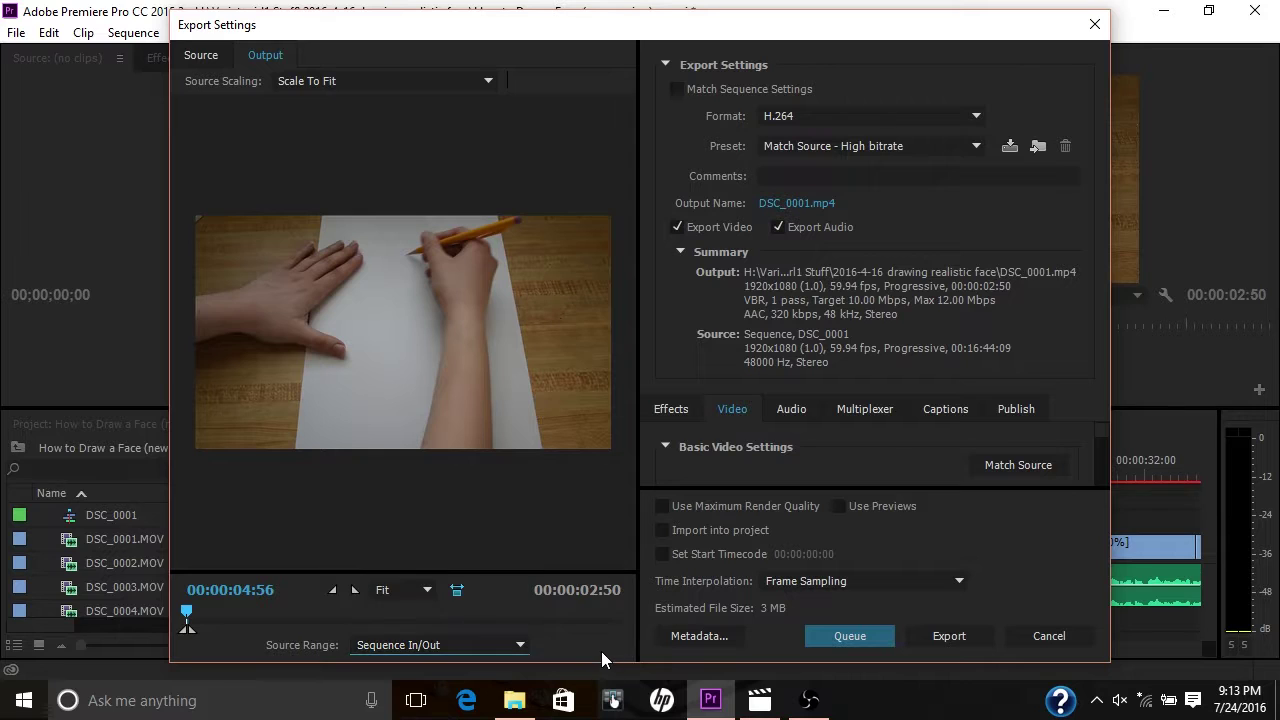
pyautogui.click(500, 641)
pyautogui.click(504, 549)
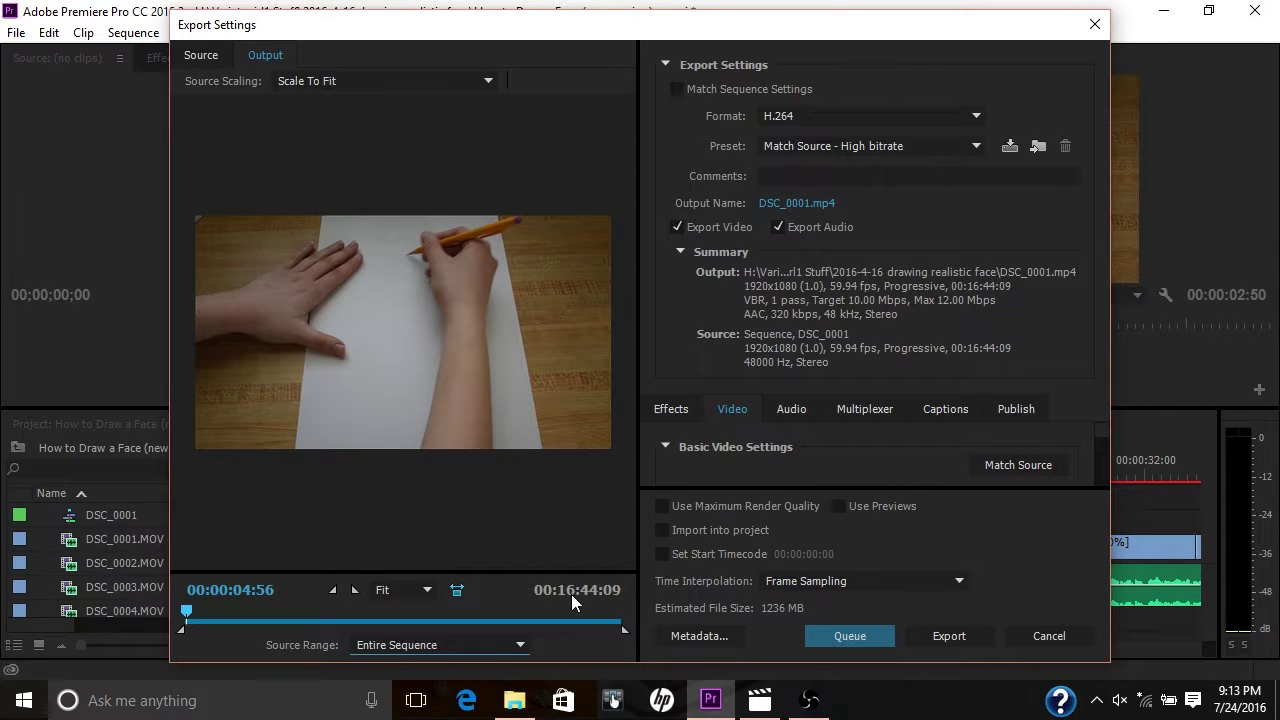
pyautogui.click(481, 645)
pyautogui.click(480, 574)
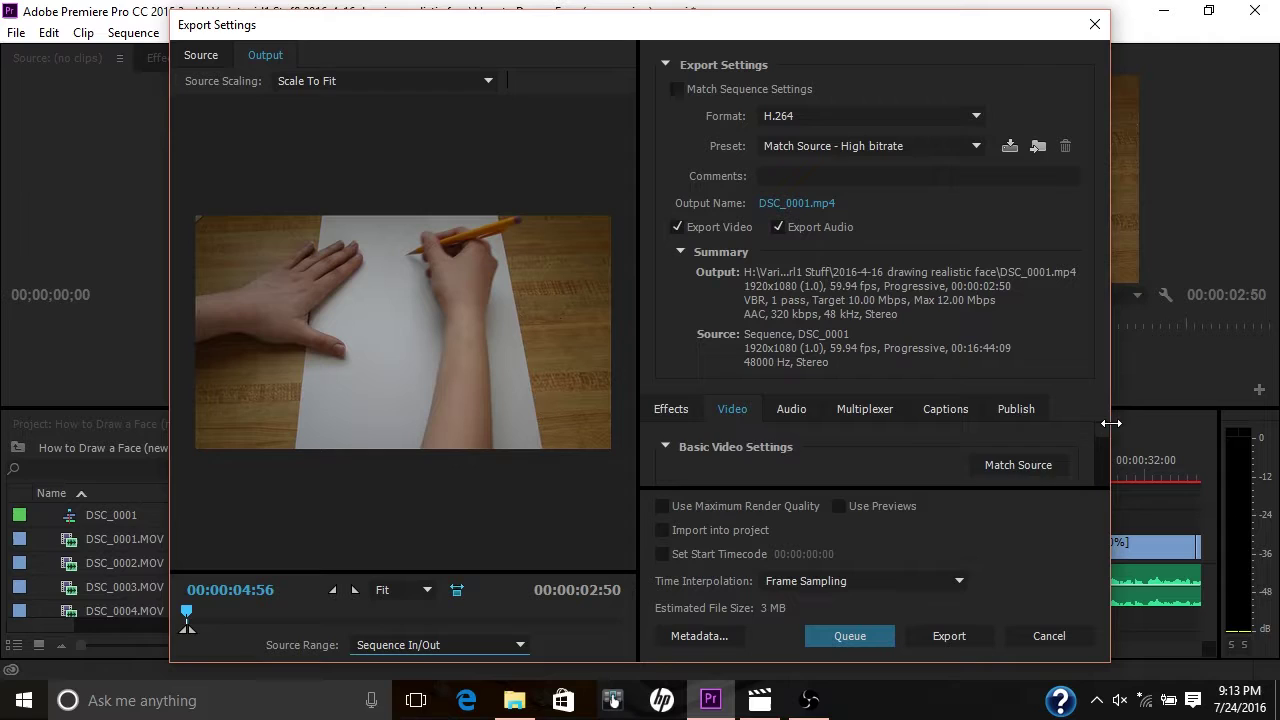
pyautogui.scroll(-2, 1104, 445)
pyautogui.scroll(2, 1104, 445)
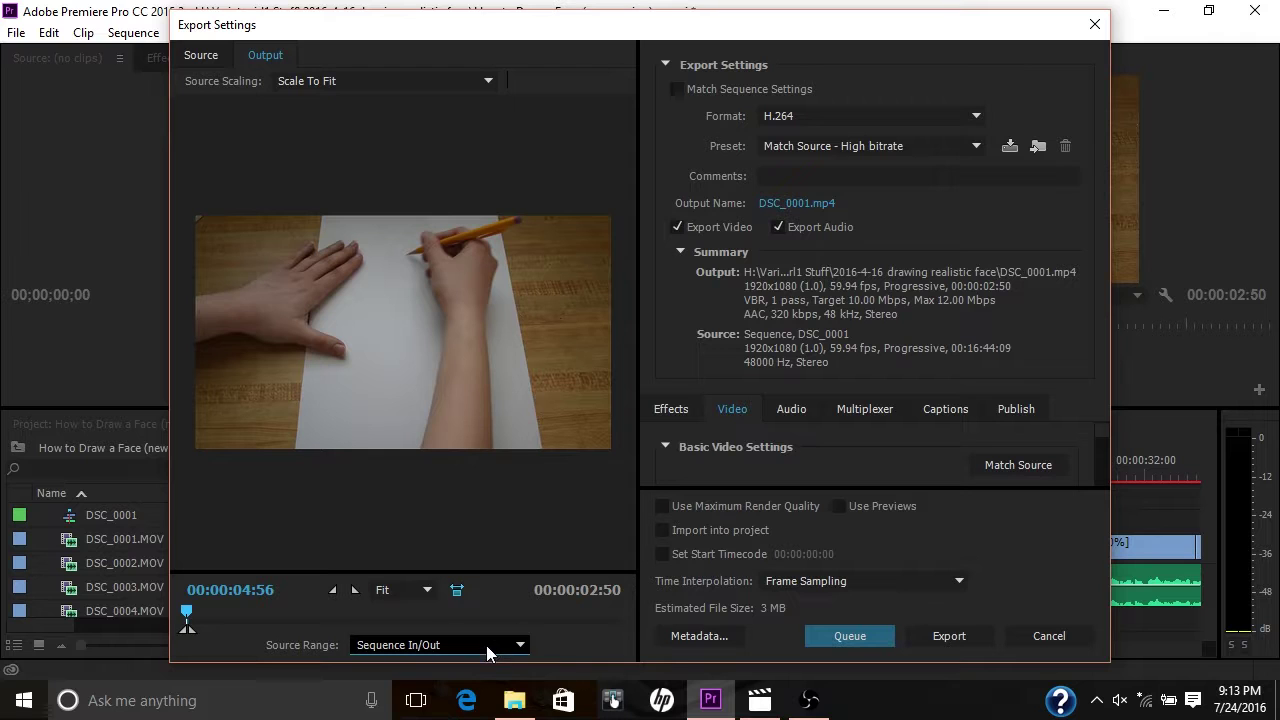
pyautogui.click(1050, 635)
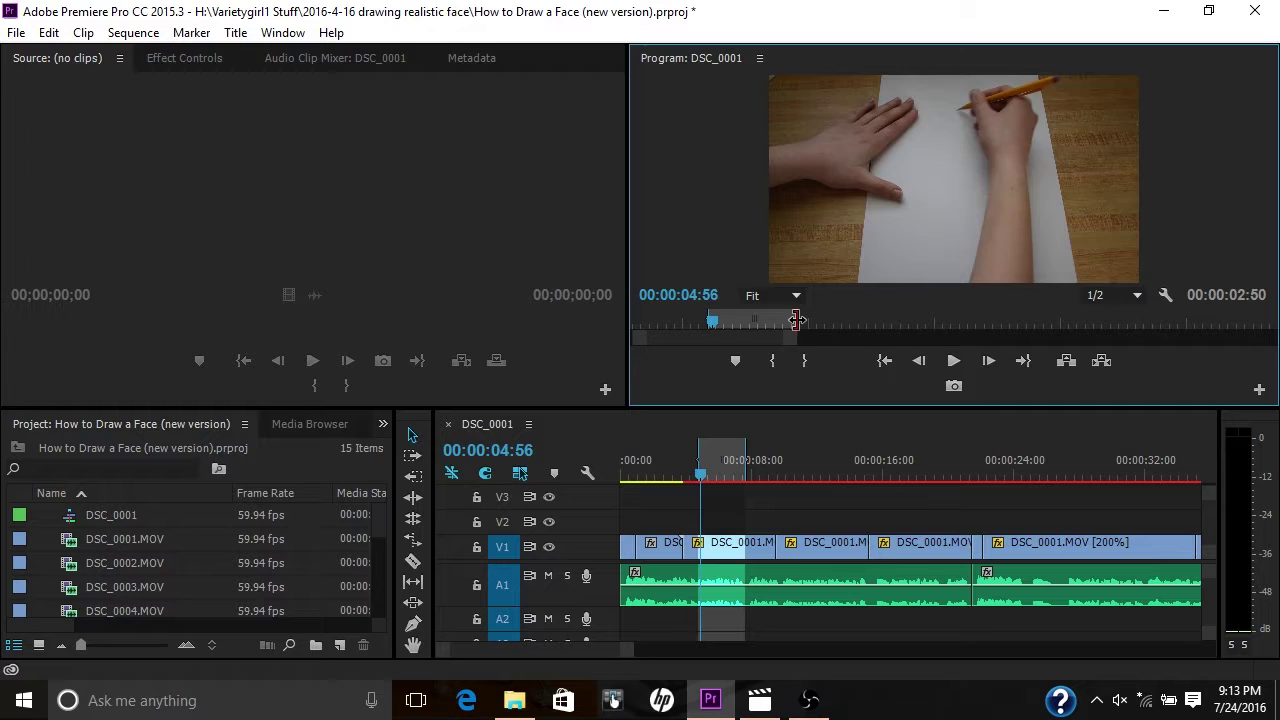
# - Stretch the Program Monitor's In/Out range to cover the whole 00:16:44:09 sequence
pyautogui.moveTo(798, 322); pyautogui.dragTo(1270, 318)
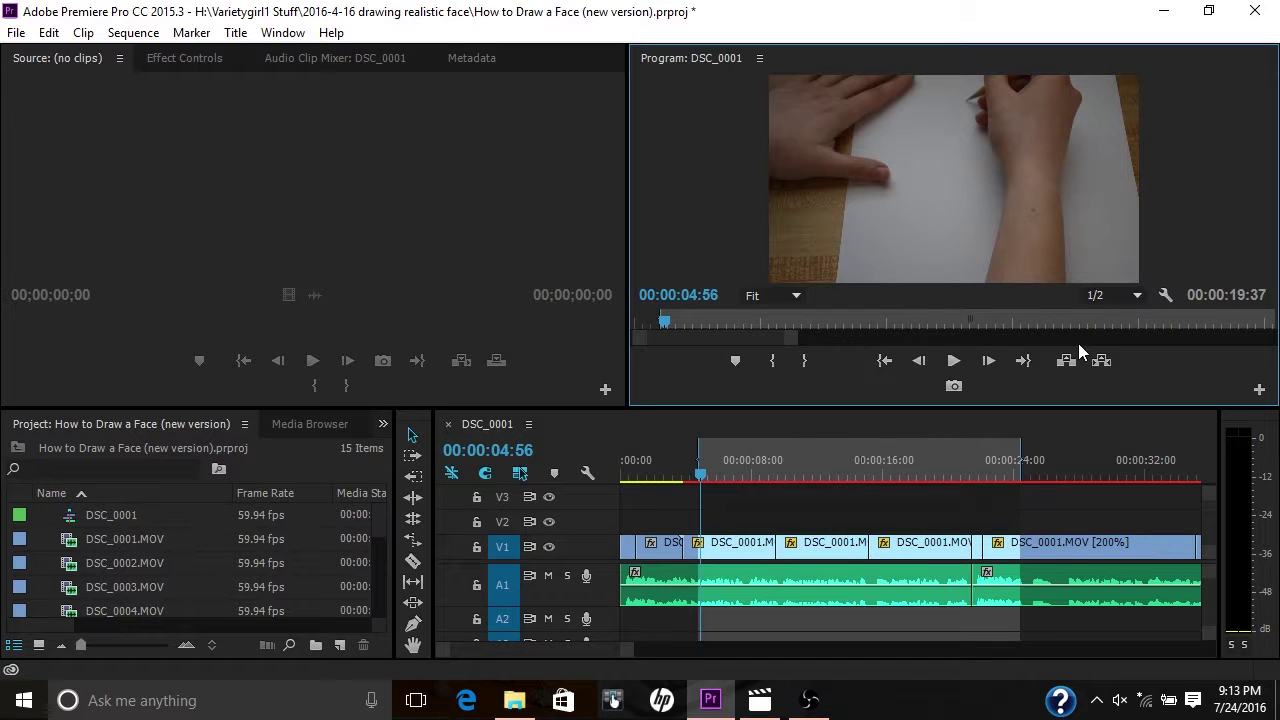
pyautogui.moveTo(797, 340); pyautogui.dragTo(862, 322)
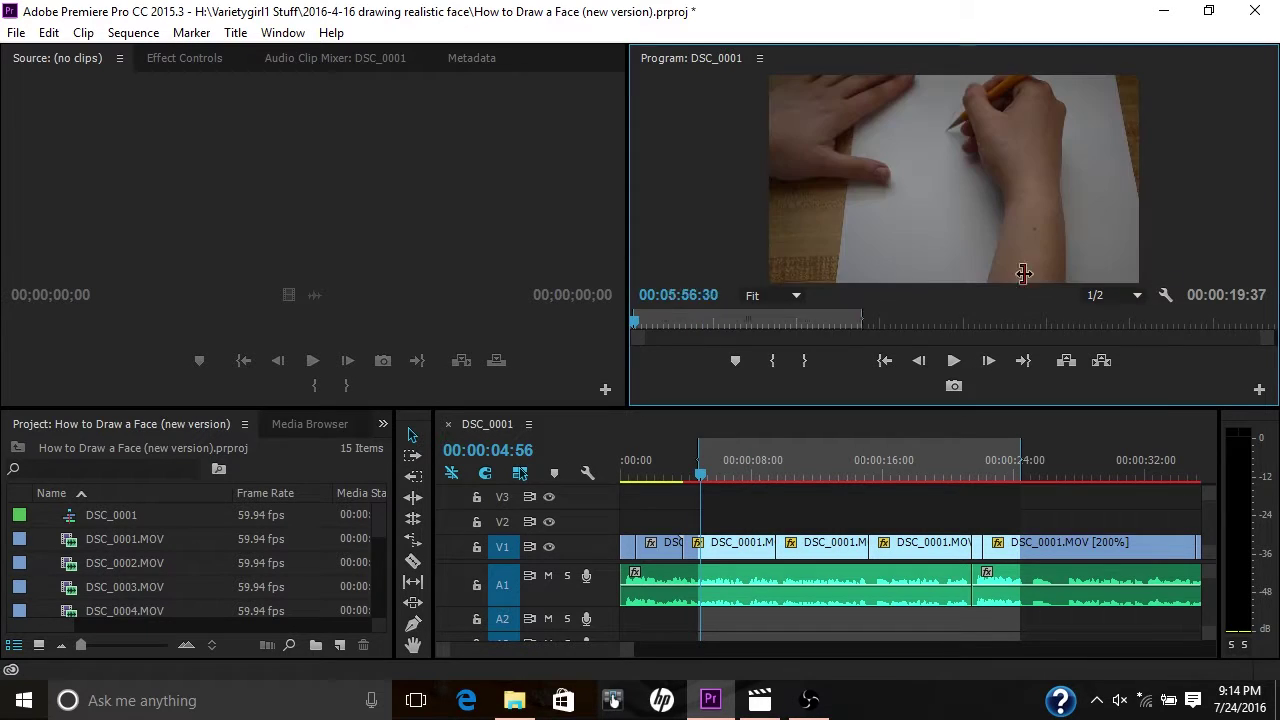
pyautogui.moveTo(1024, 273); pyautogui.dragTo(1256, 310)
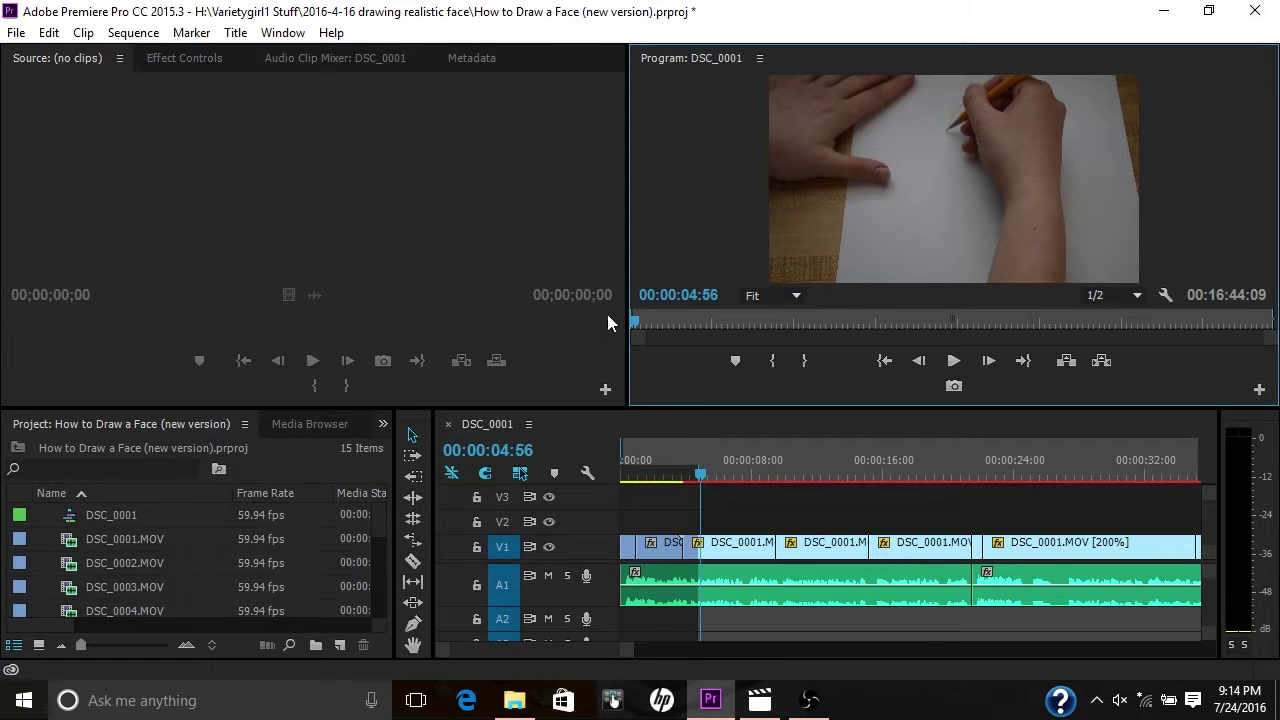
pyautogui.moveTo(705, 476); pyautogui.dragTo(591, 491)
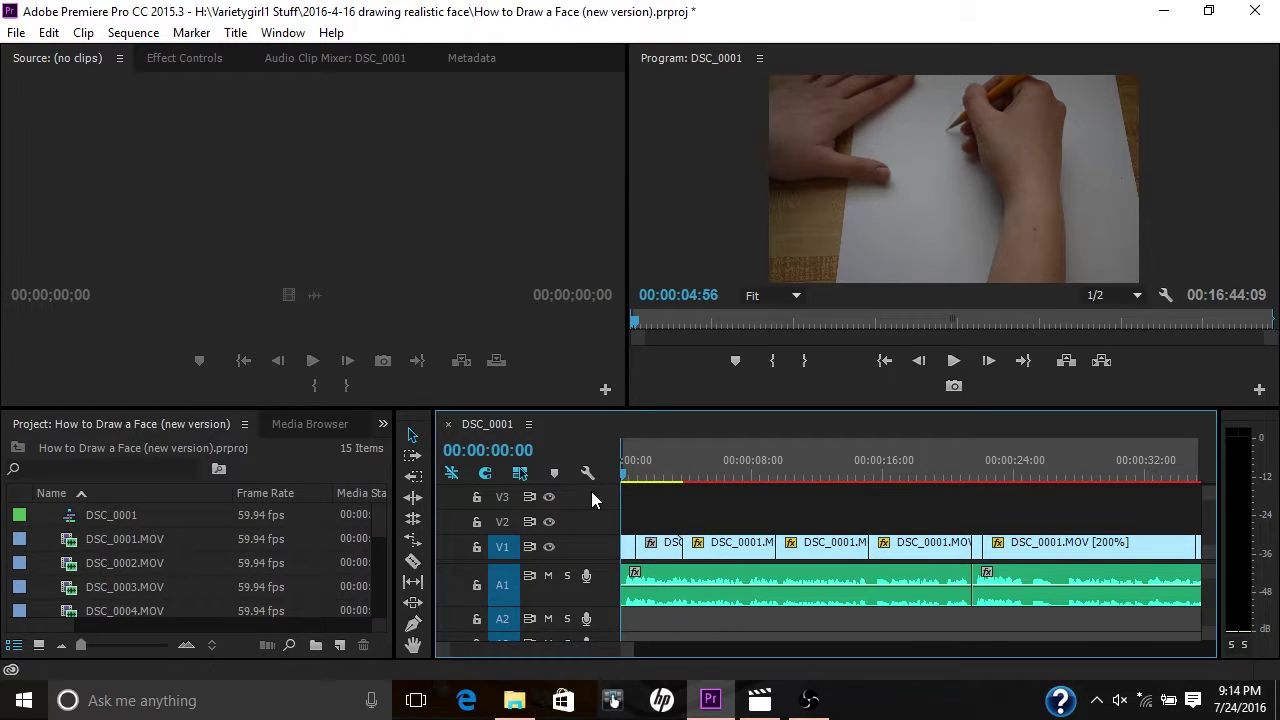
# - Zoom the timeline out, delete the last audio clip at the sequence end, then undo it
pyautogui.moveTo(634, 649); pyautogui.dragTo(990, 649)
pyautogui.click(978, 583)
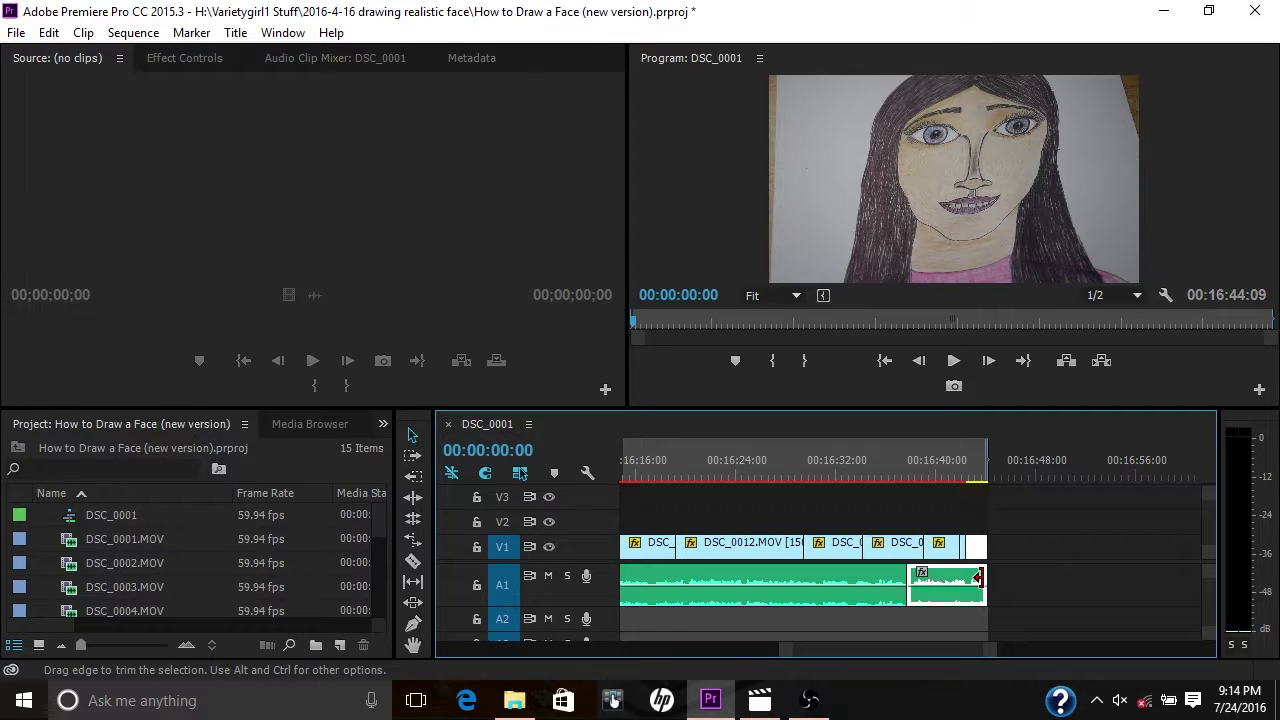
pyautogui.press('Delete')
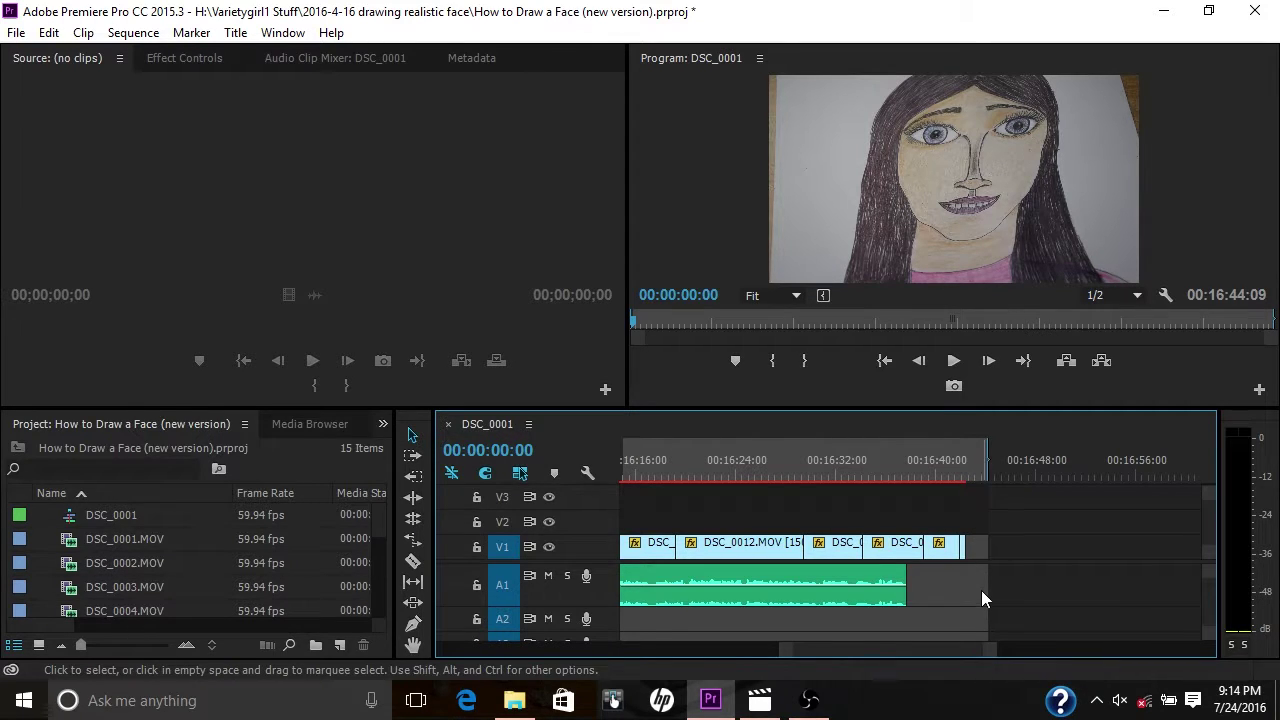
pyautogui.hotkey('ctrl', 'z')
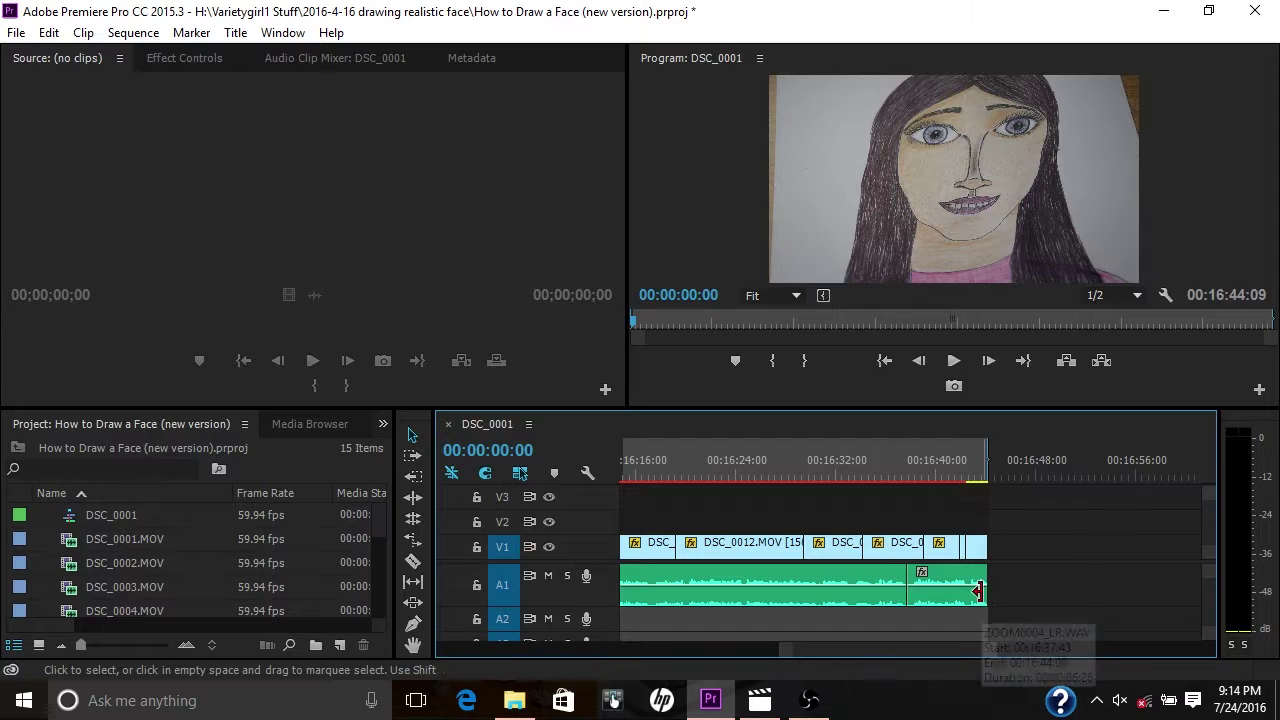
pyautogui.scroll(-3, 1170, 545)
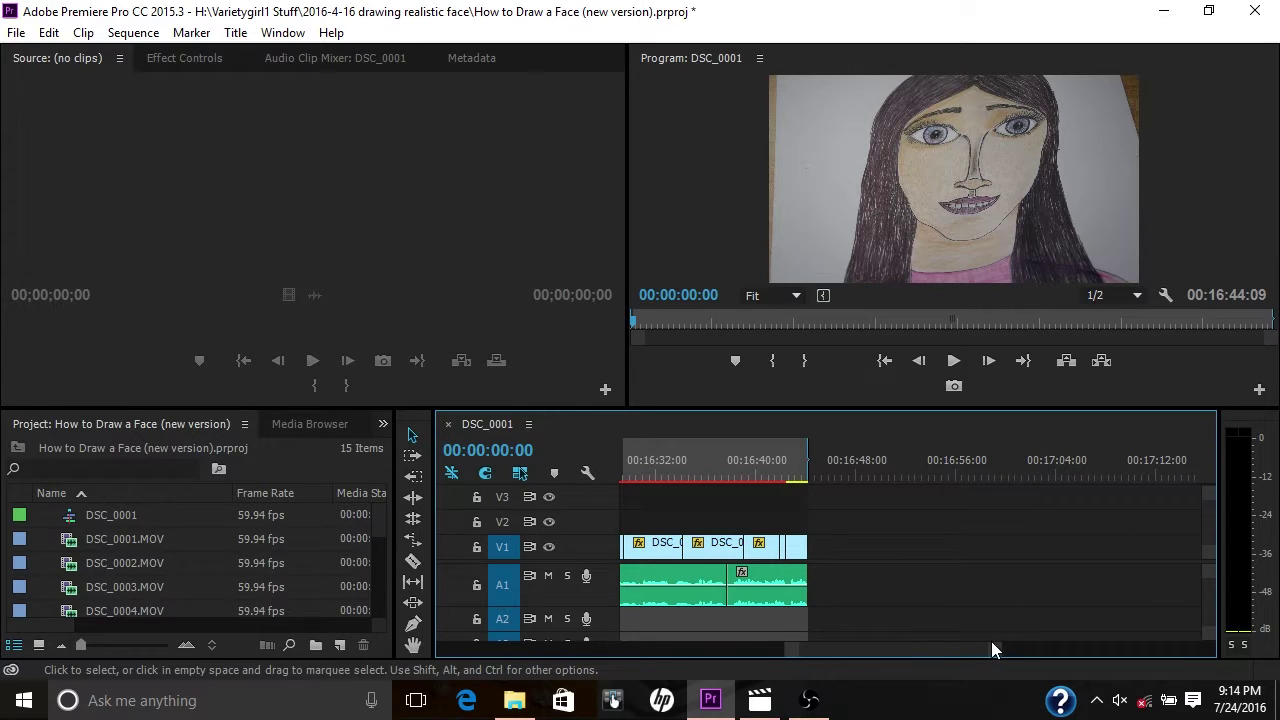
pyautogui.scroll(2, 975, 645)
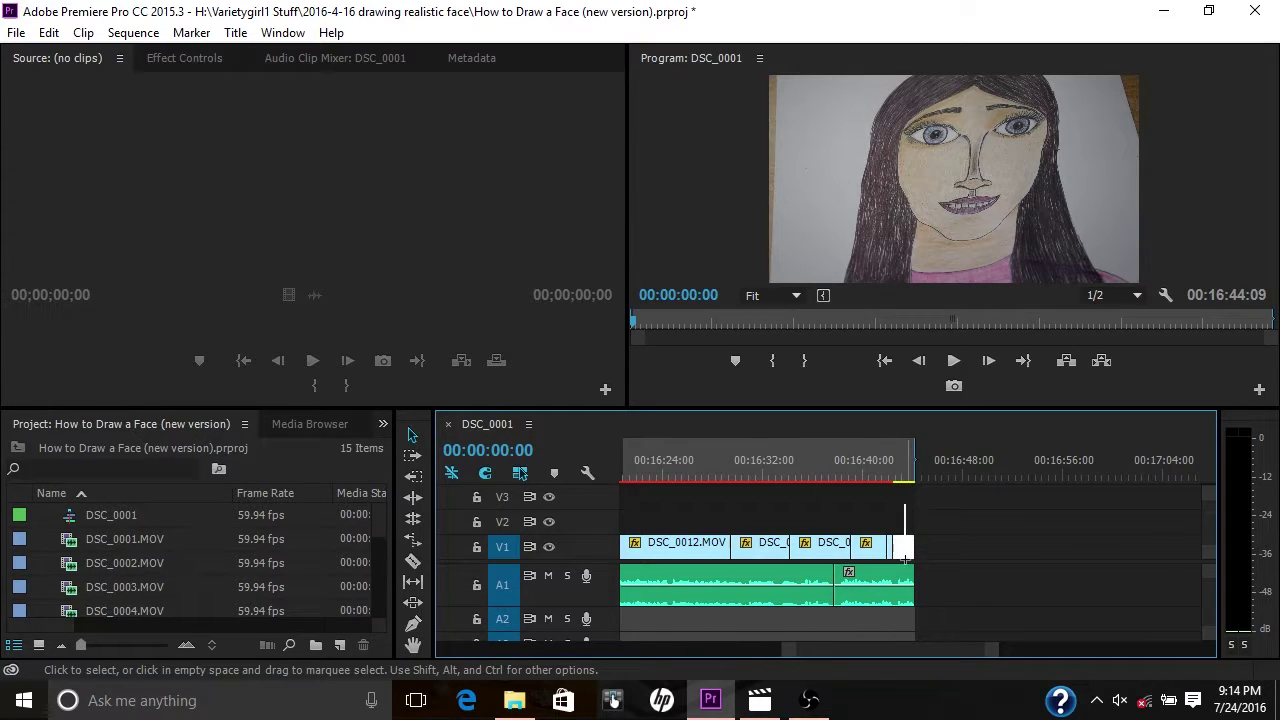
# - Delete the final video clip end and its audio, check around 00:16:41:30, then undo
pyautogui.press('Delete')
pyautogui.click(905, 462)
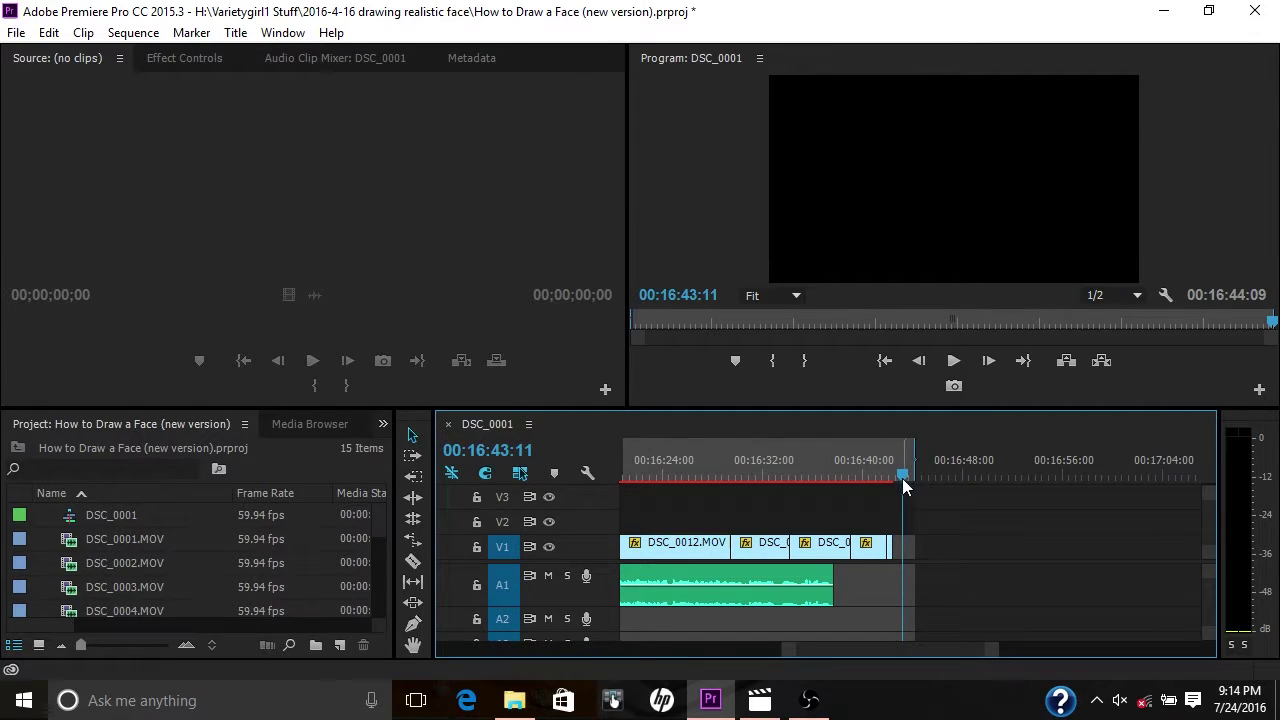
pyautogui.moveTo(903, 486)
pyautogui.mouseDown()
pyautogui.moveTo(912, 472)
pyautogui.moveTo(883, 479)
pyautogui.mouseUp()
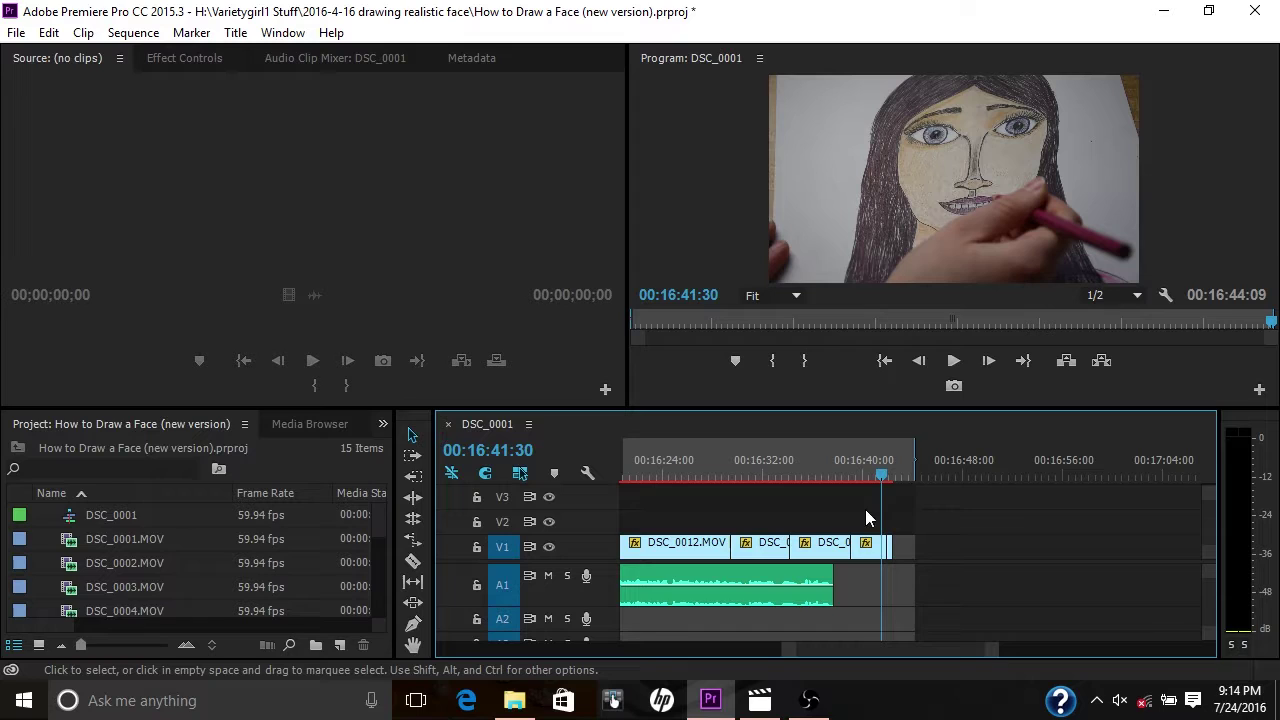
pyautogui.hotkey('ctrl', 'z')
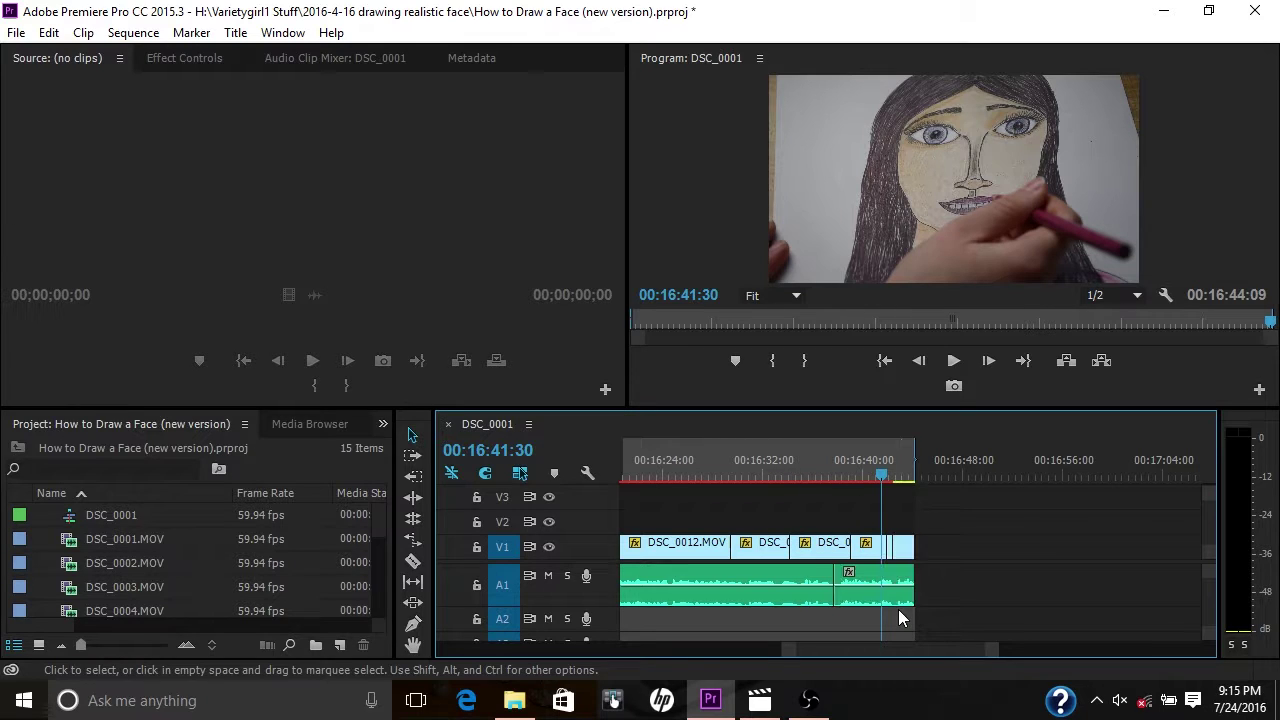
# - Clear the In and Out marks from the timeline and delete the trailing audio segment after the cut
pyautogui.rightClick(914, 468)
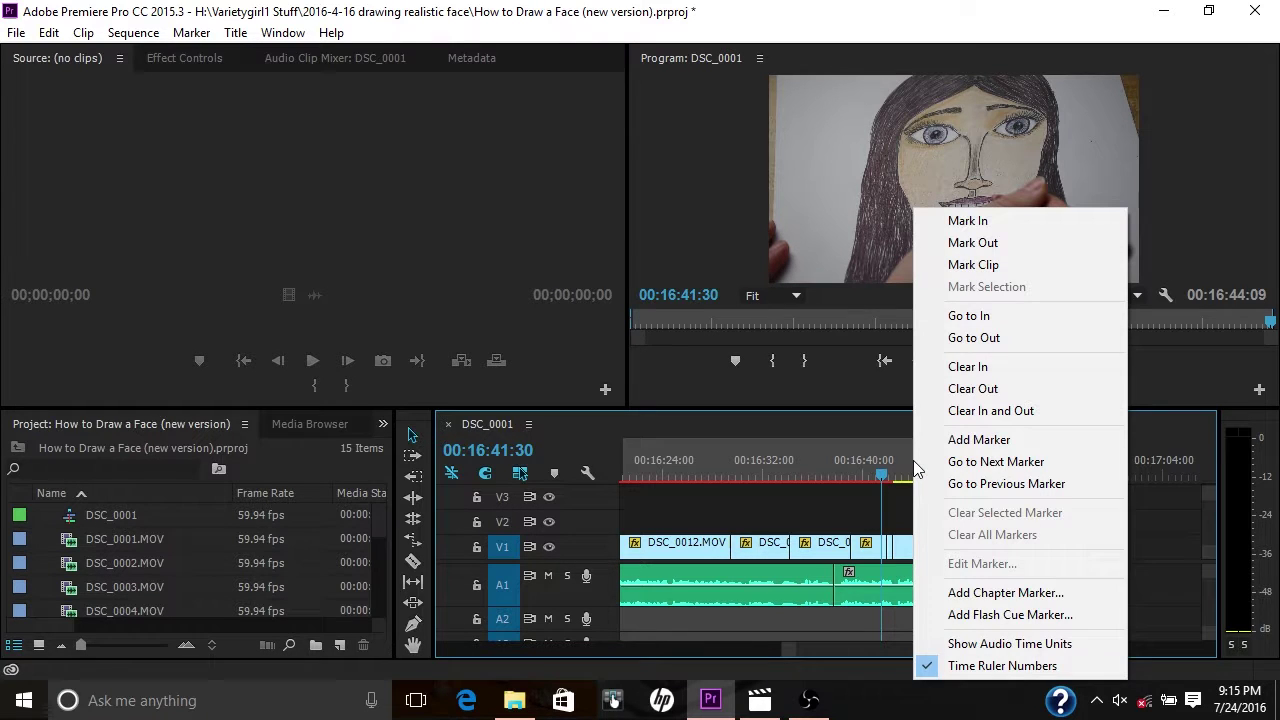
pyautogui.click(968, 420)
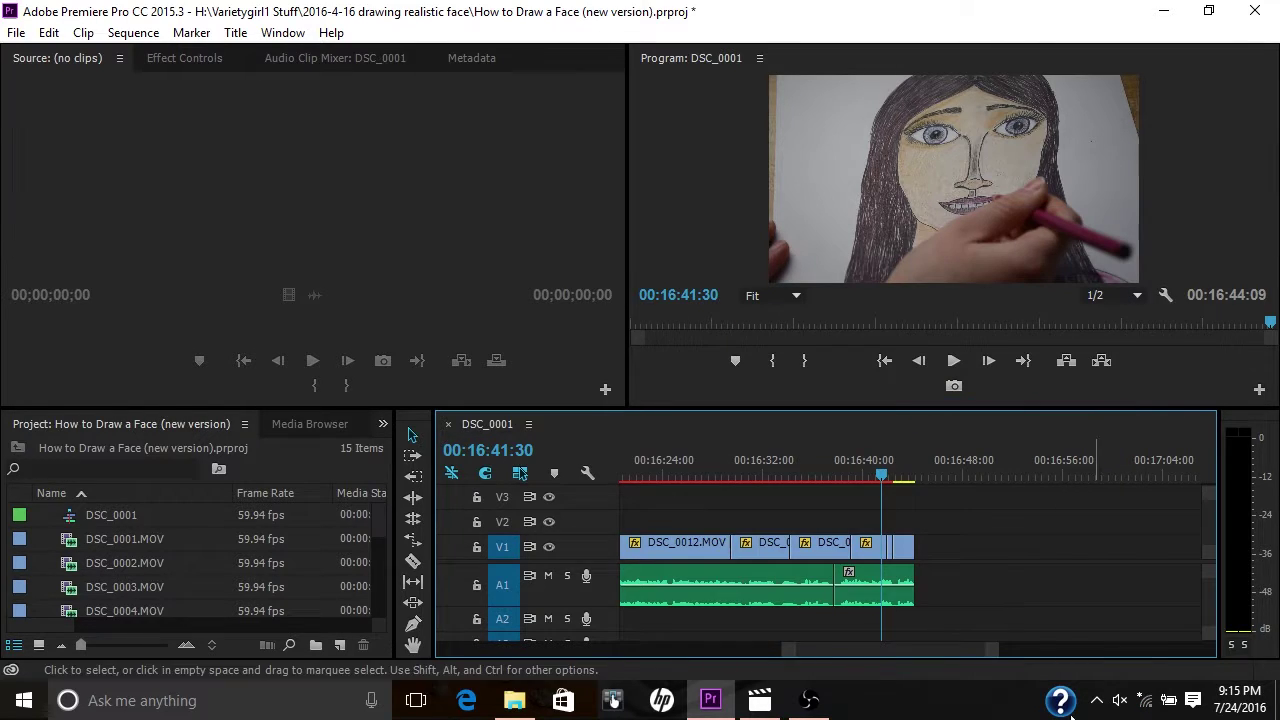
pyautogui.click(903, 547)
pyautogui.click(906, 590)
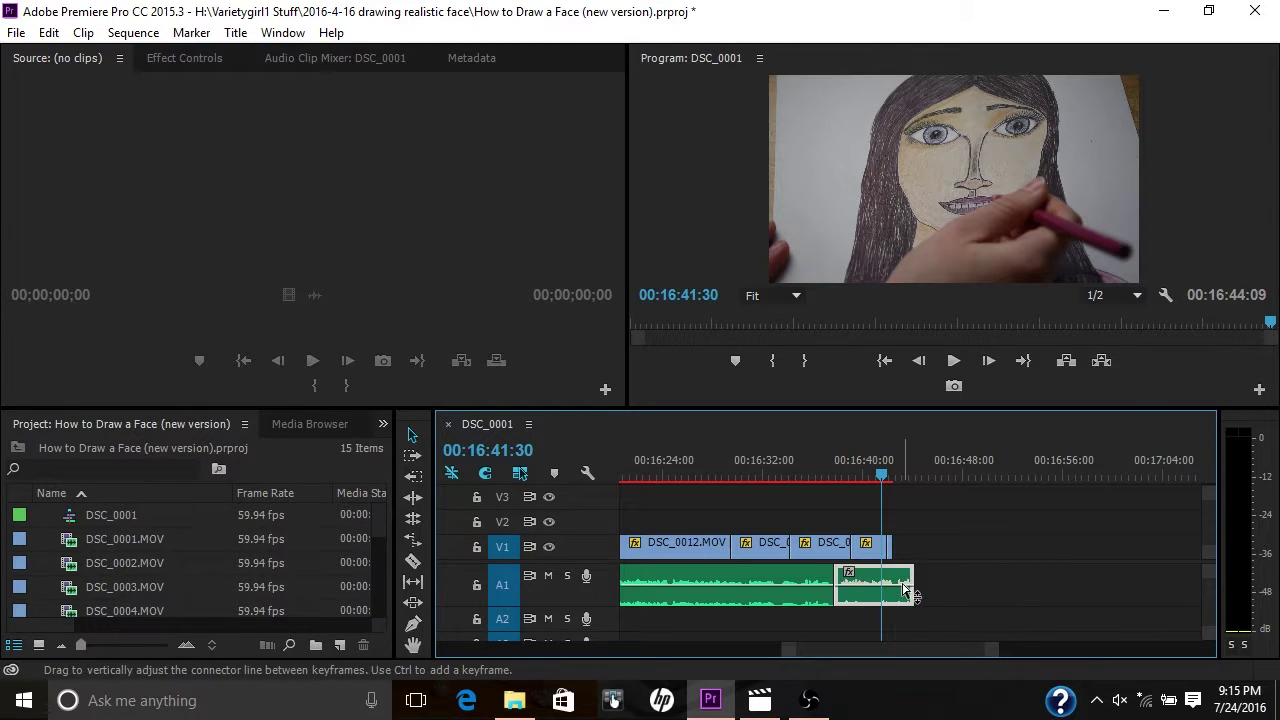
pyautogui.press('Delete')
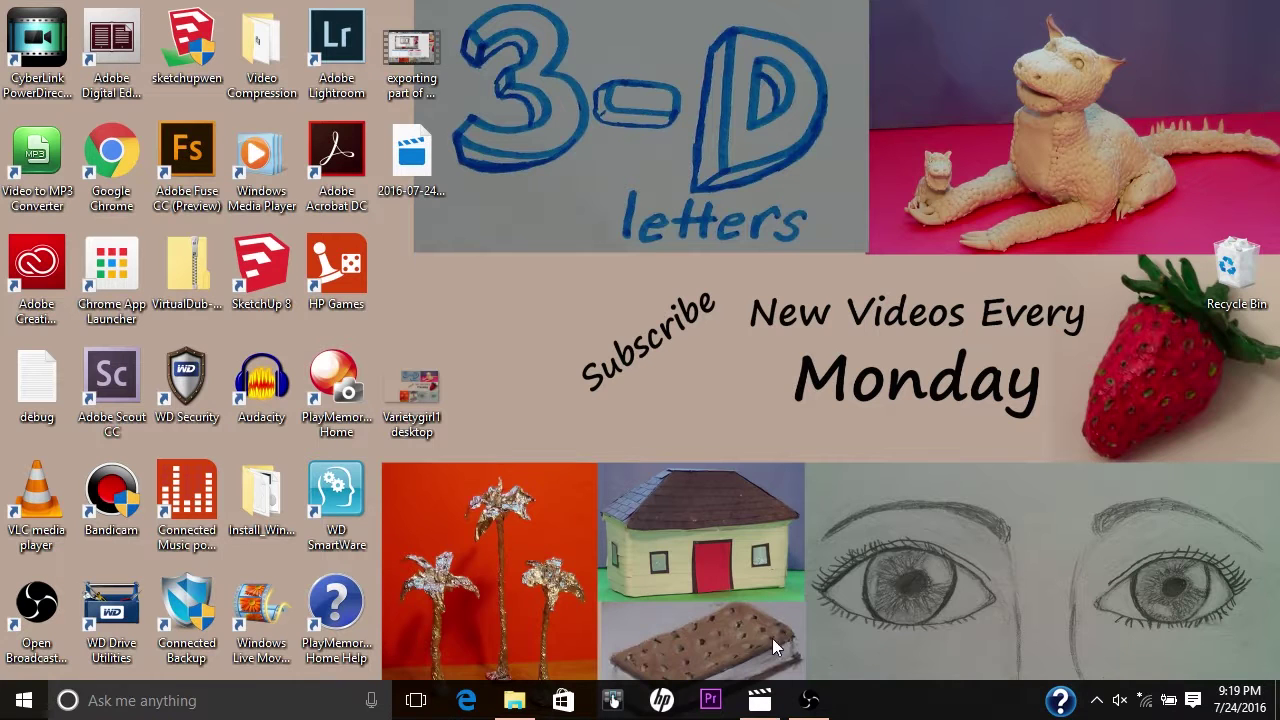
# - Restore Movies & TV and play the exported 3:16 drawing MP4
pyautogui.click(760, 700)
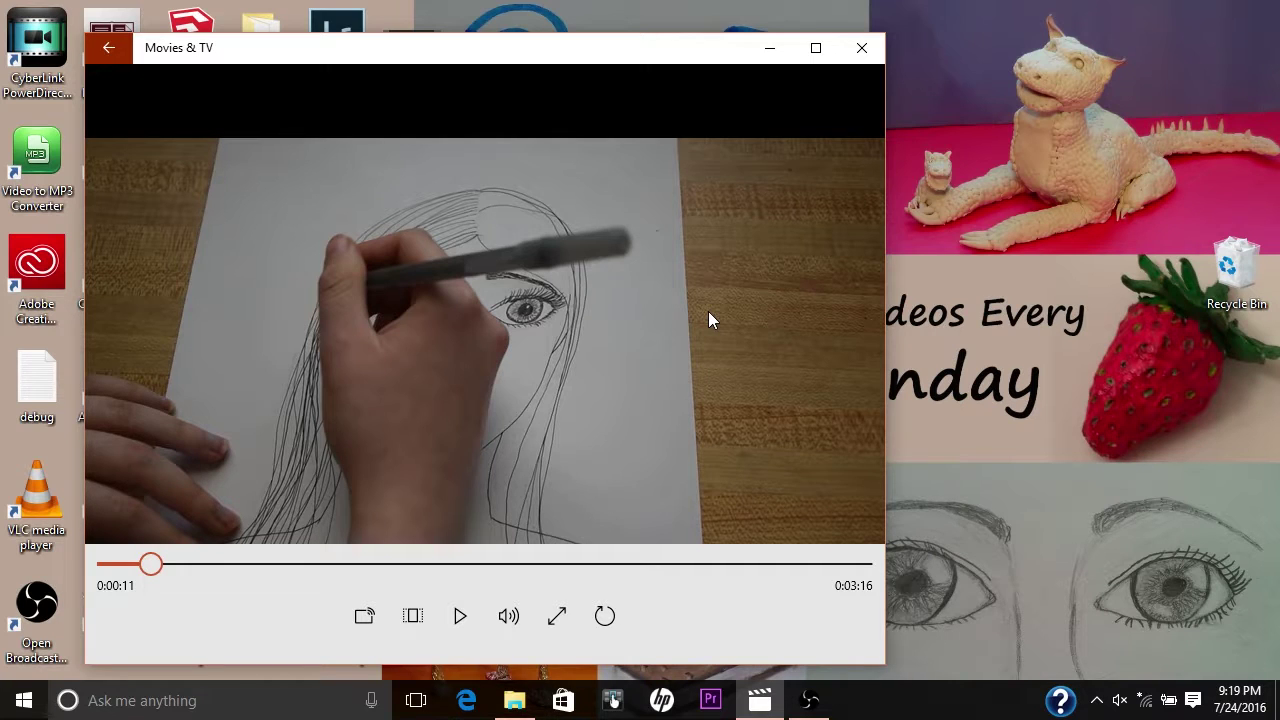
pyautogui.click(460, 616)
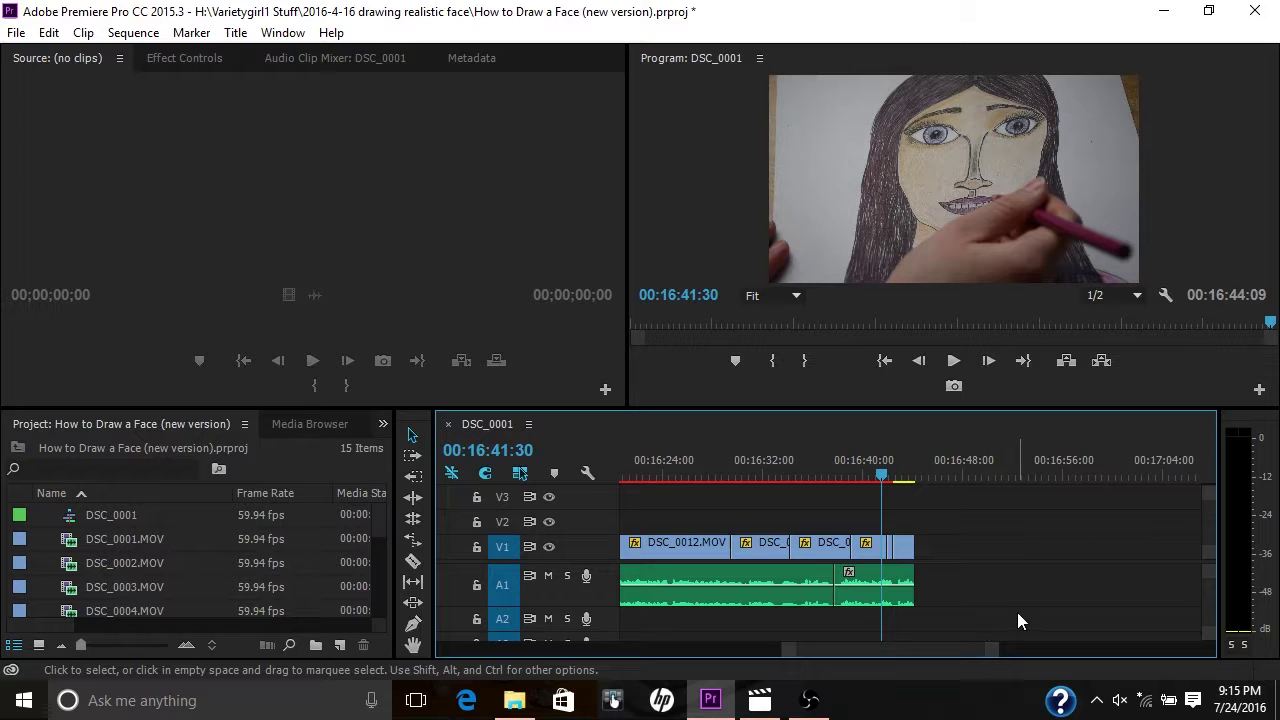
# - Zoom the timeline out to show most of the DSC_0001 sequence's cut clips
pyautogui.moveTo(991, 649); pyautogui.dragTo(922, 646)
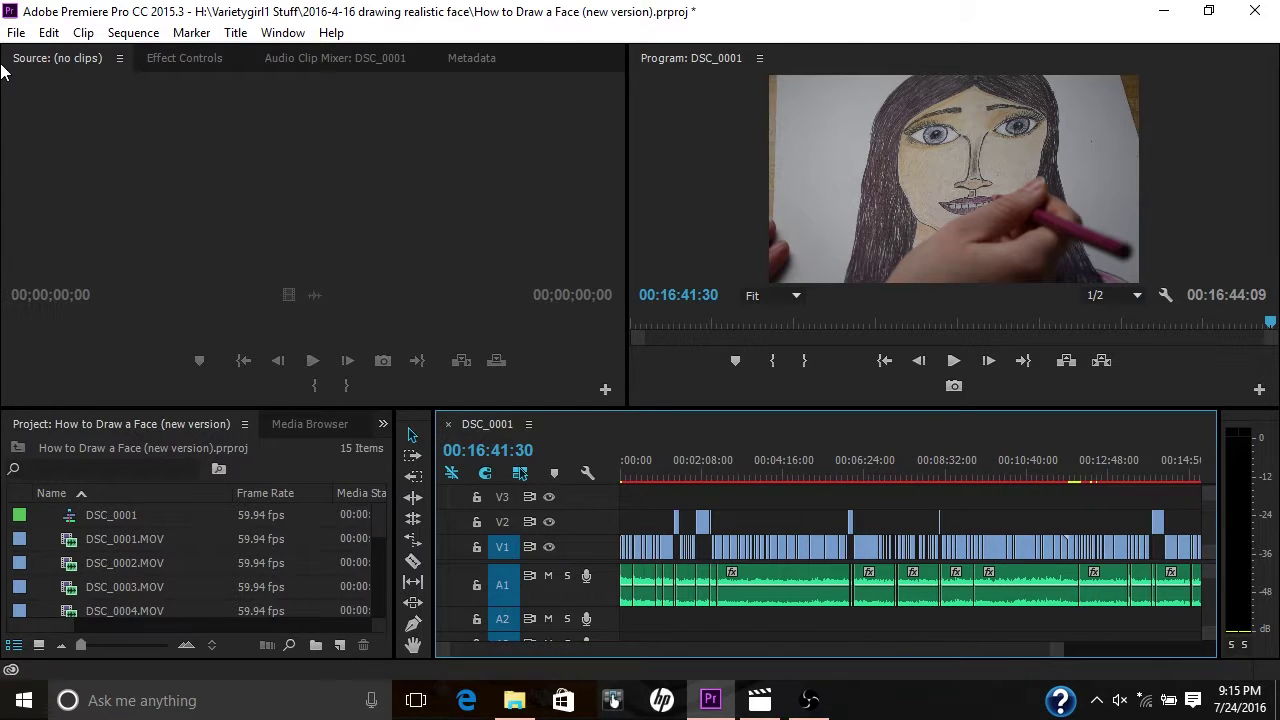